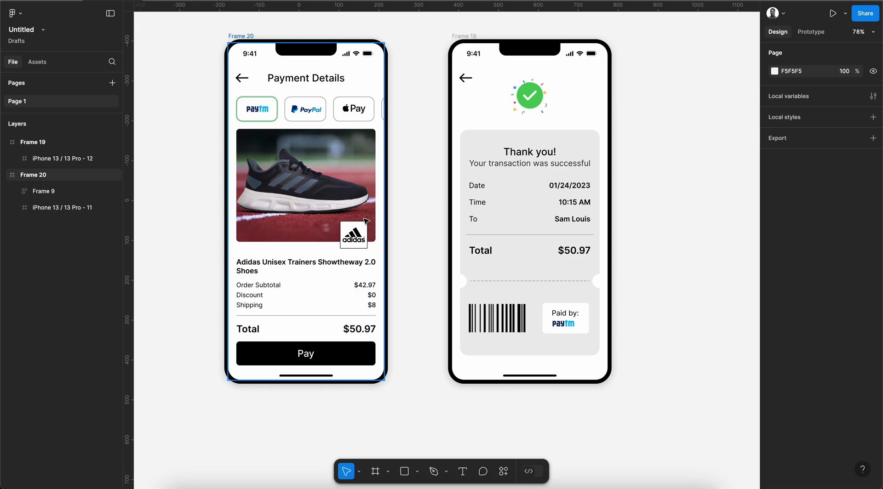
# Switch to Finder to check the paytm_payment_tune.mp3 file in the Icon folder, and return to Figma.
pyautogui.click(238, 36)
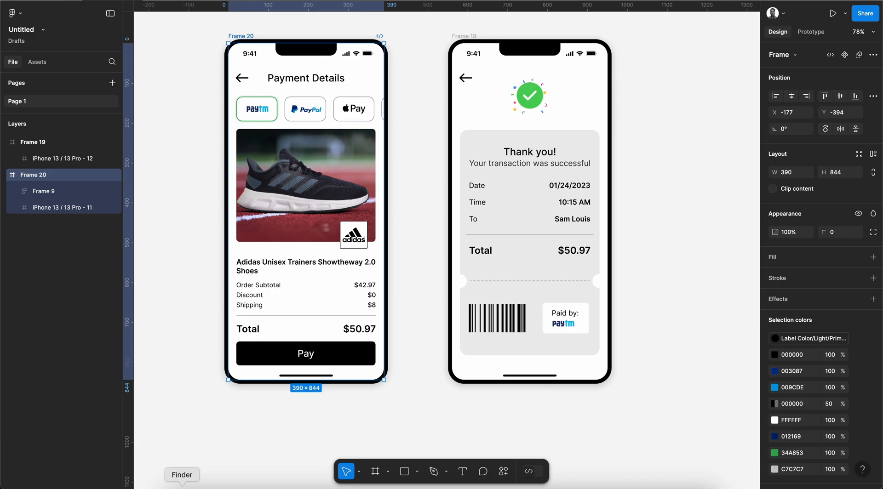
pyautogui.click(182, 486)
pyautogui.click(256, 17)
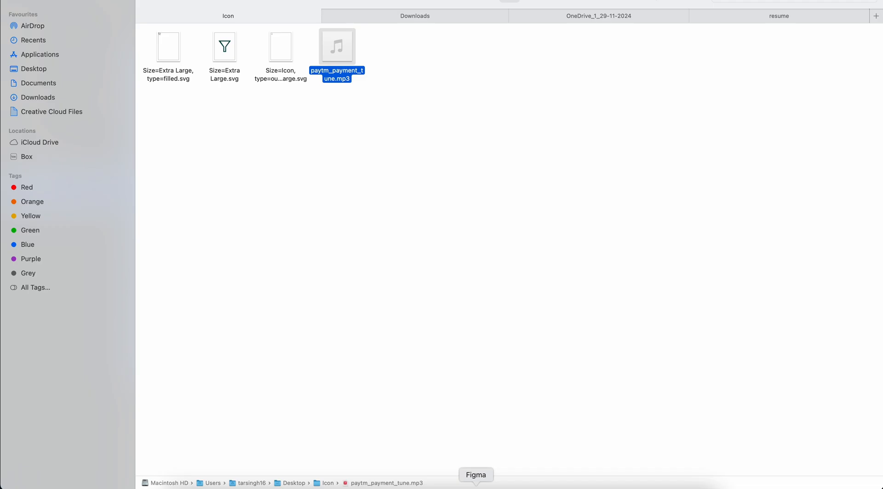
pyautogui.click(476, 487)
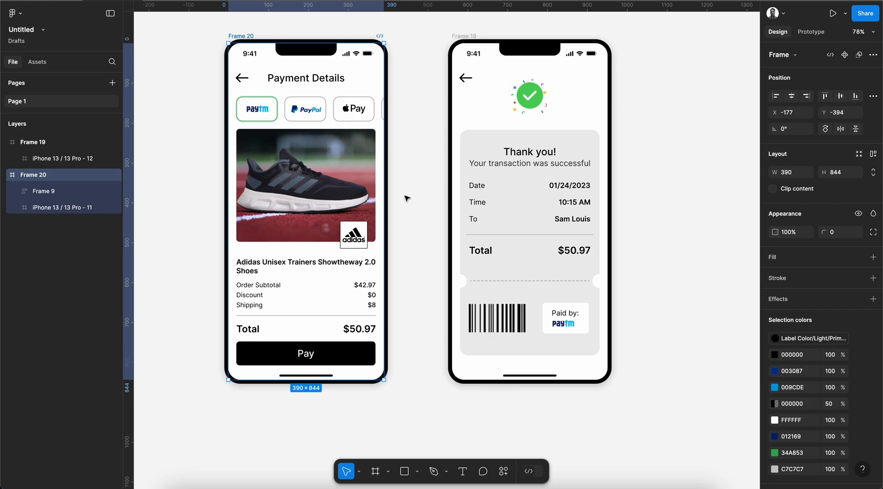
# Preview paytm_payment_tune.mp3 in Finder, replay the tune, and return to Figma.
pyautogui.press('super+Tab')
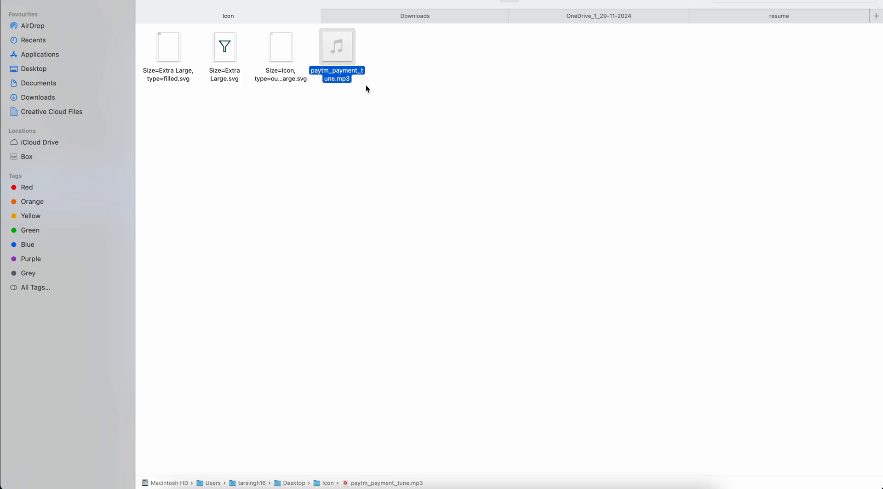
pyautogui.press('space')
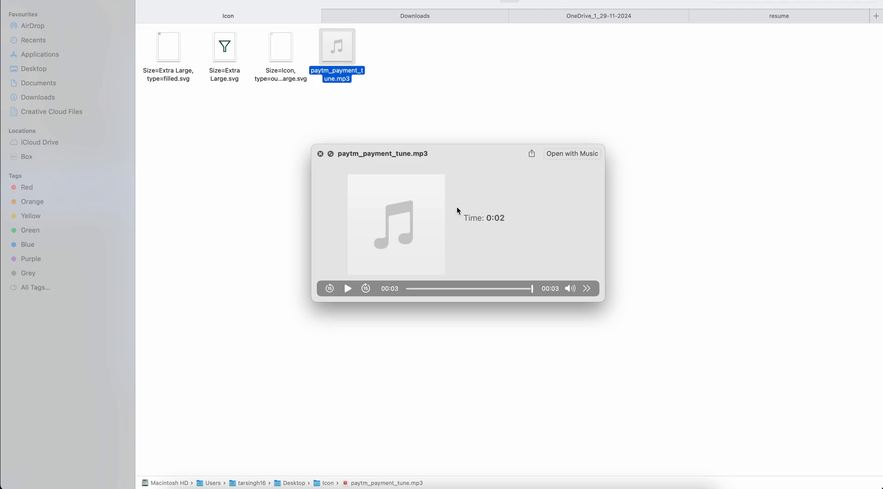
pyautogui.press('space')
pyautogui.press('space')
pyautogui.moveTo(417, 288); pyautogui.dragTo(410, 290)
pyautogui.press('space')
pyautogui.press('space')
pyautogui.click(348, 288)
pyautogui.press('space')
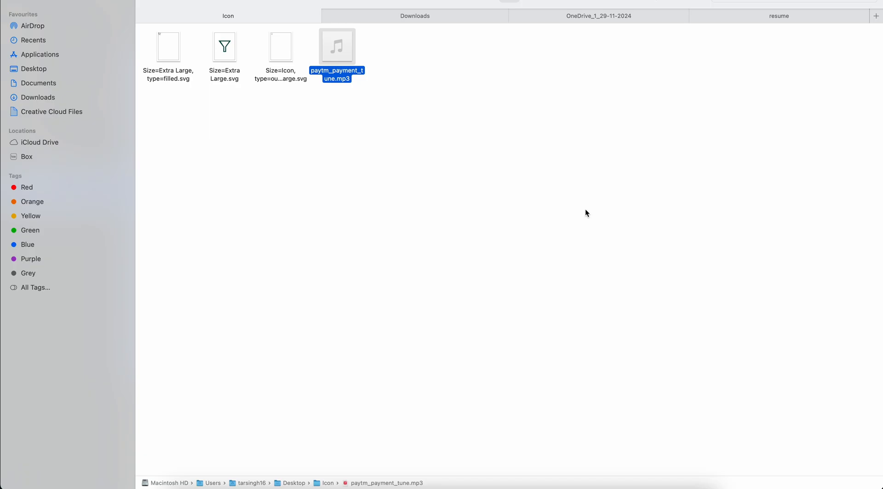
pyautogui.press('super+Tab')
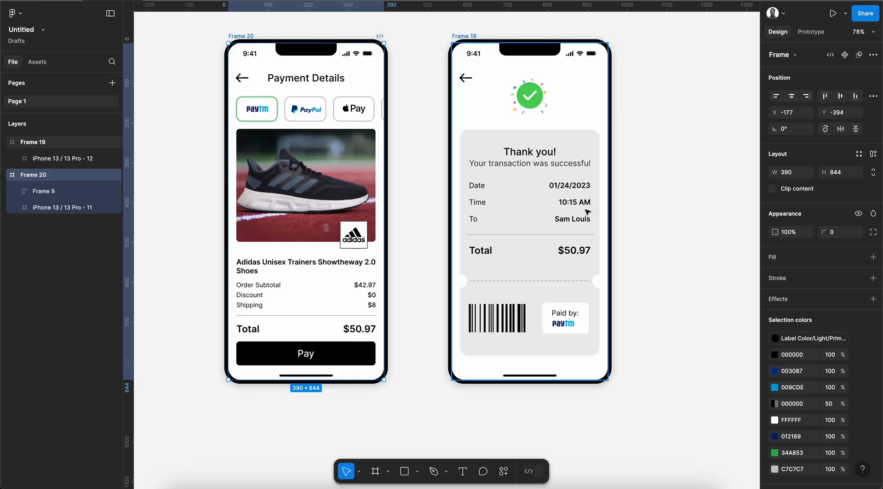
# Try to import paytm_payment_tune.mp3 from Finder into the iPhone 13 / 13 Pro - 12 frame inside Frame 19.
pyautogui.click(666, 177)
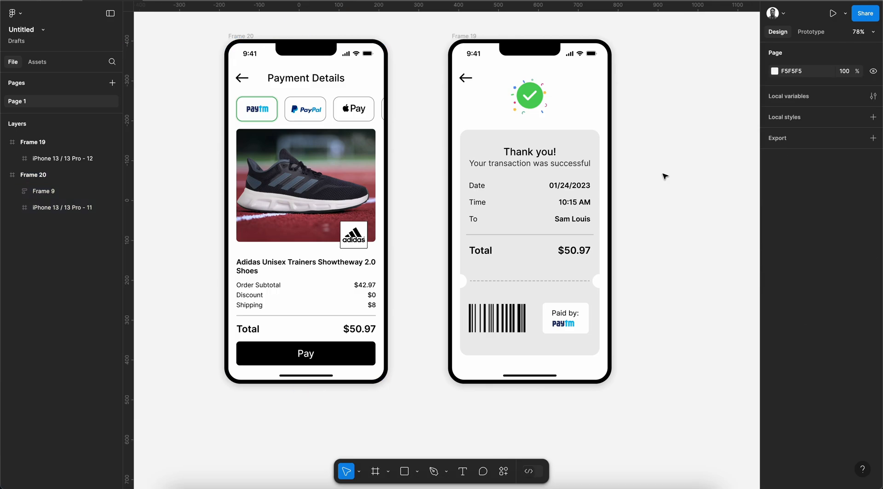
pyautogui.hscroll(3, 644, 176)
pyautogui.click(427, 29)
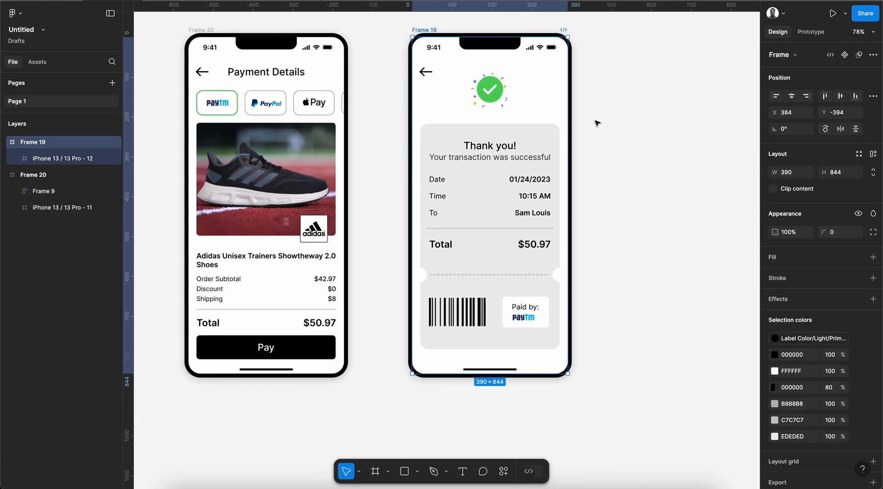
pyautogui.press('Return')
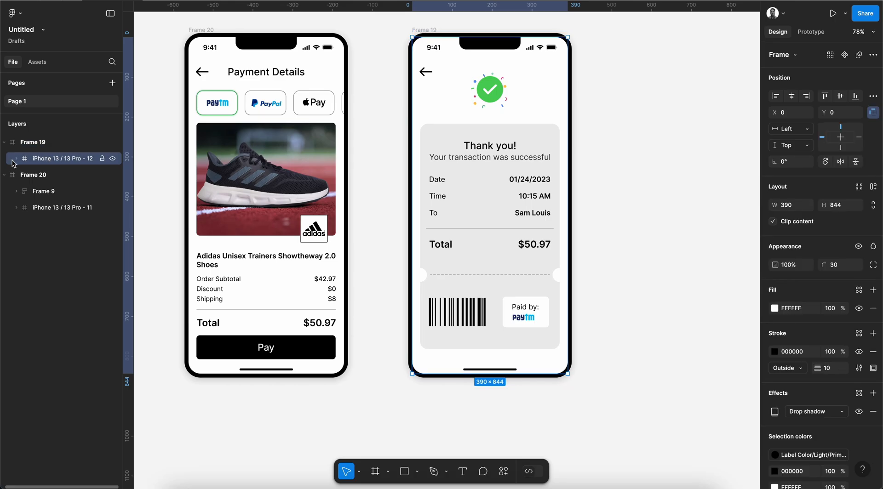
pyautogui.press('super+Tab')
pyautogui.press('super+Tab')
pyautogui.moveTo(337, 59); pyautogui.dragTo(538, 94)
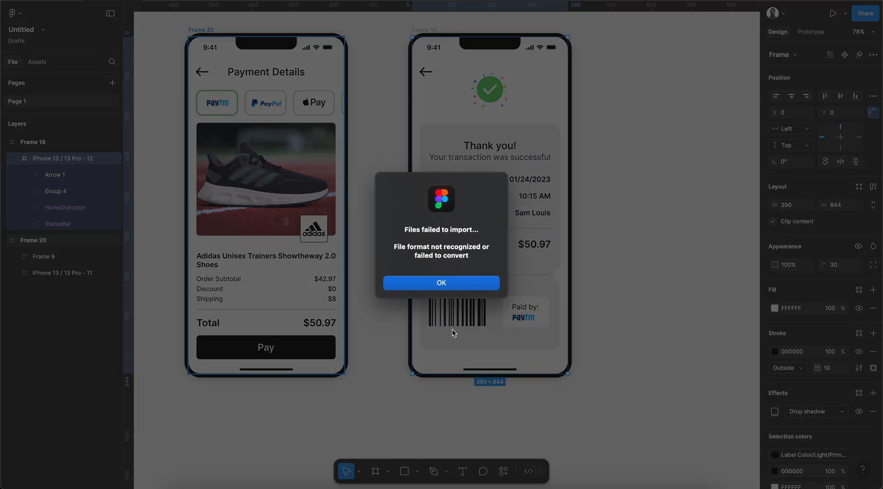
pyautogui.click(457, 284)
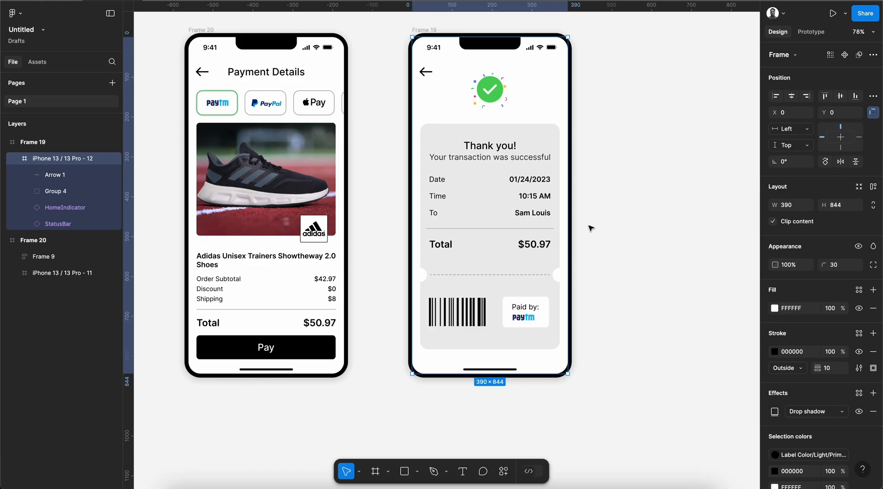
# Switch to Finder to inspect the MP3 and MP4 versions of paytm_payment_tune in the Icon folder, and return to Figma.
pyautogui.press('super+Tab')
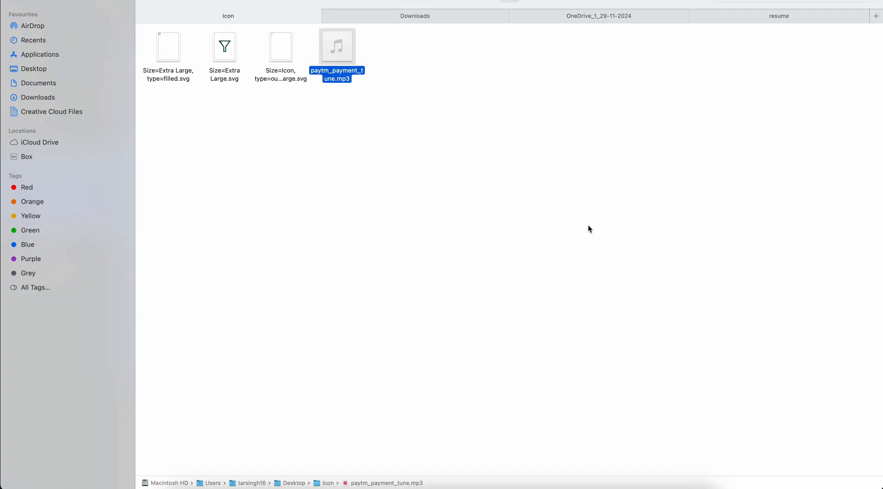
pyautogui.press('super+Tab')
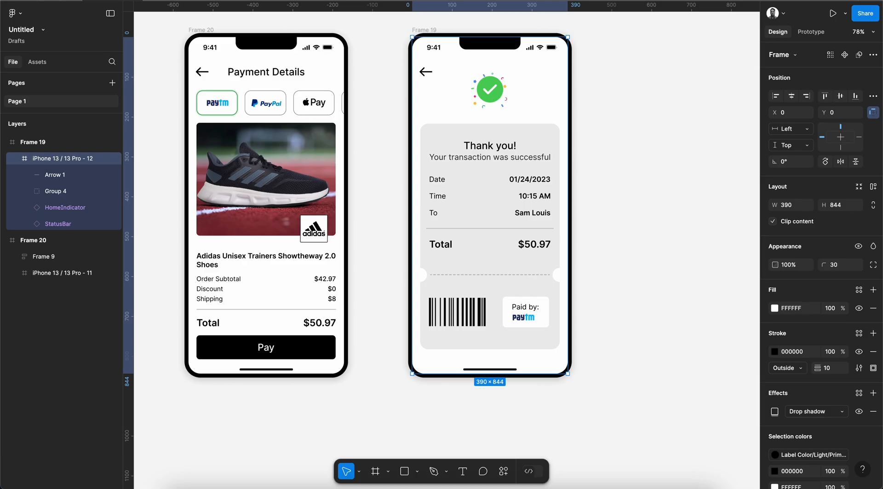
pyautogui.press('super+Tab')
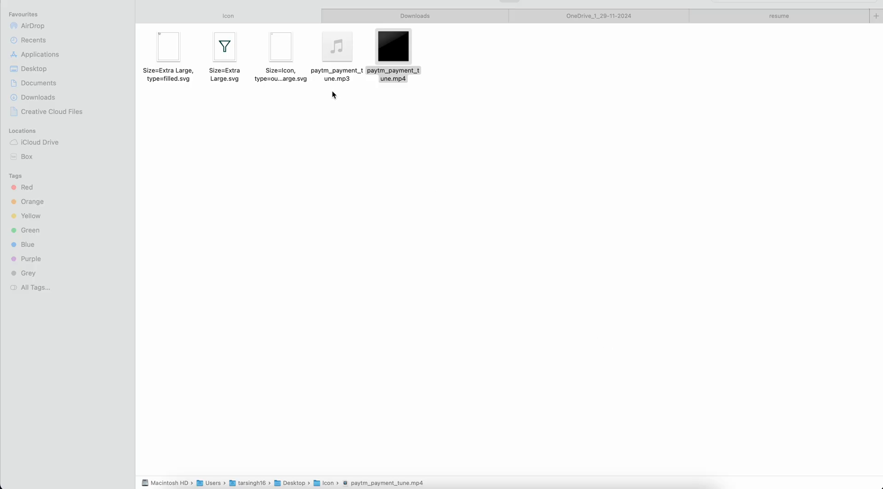
pyautogui.click(339, 79)
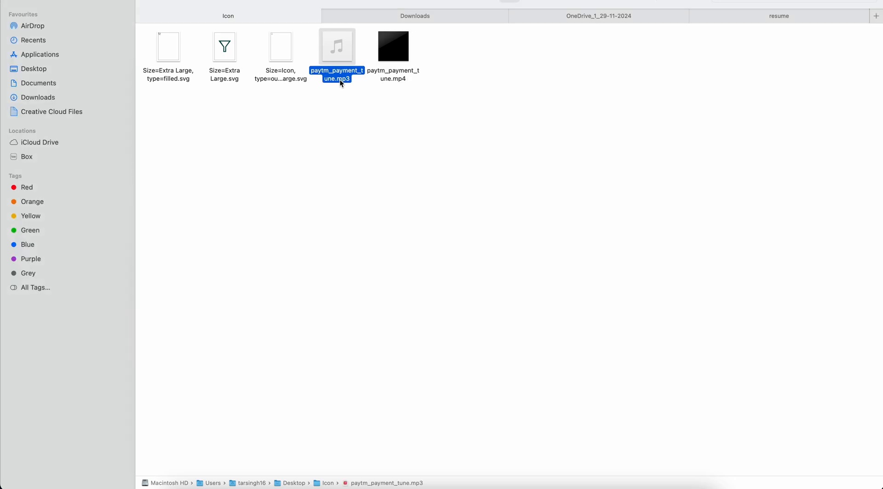
pyautogui.click(397, 75)
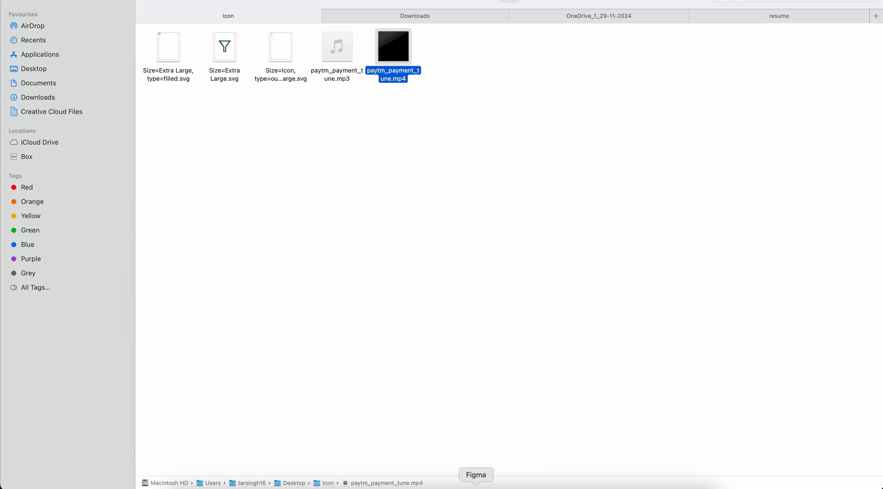
pyautogui.click(476, 486)
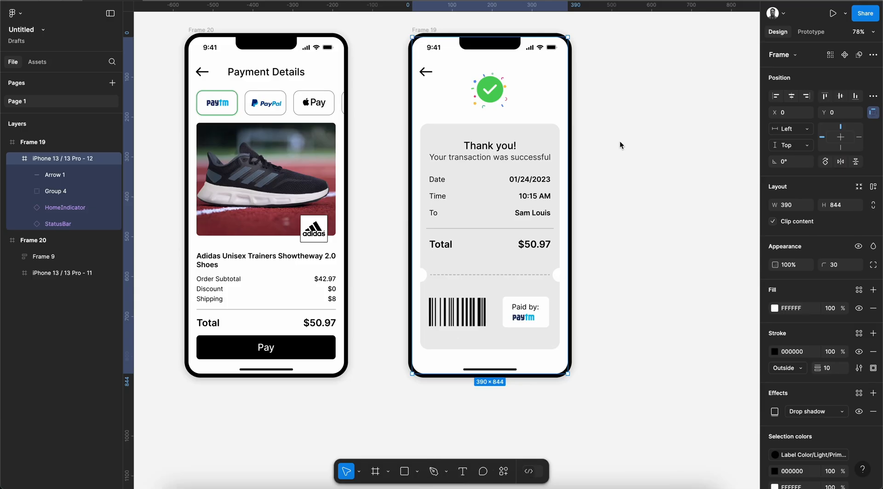
# Preview paytm_payment_tune.mp4 in Finder.
pyautogui.press('super+Tab')
pyautogui.press('space')
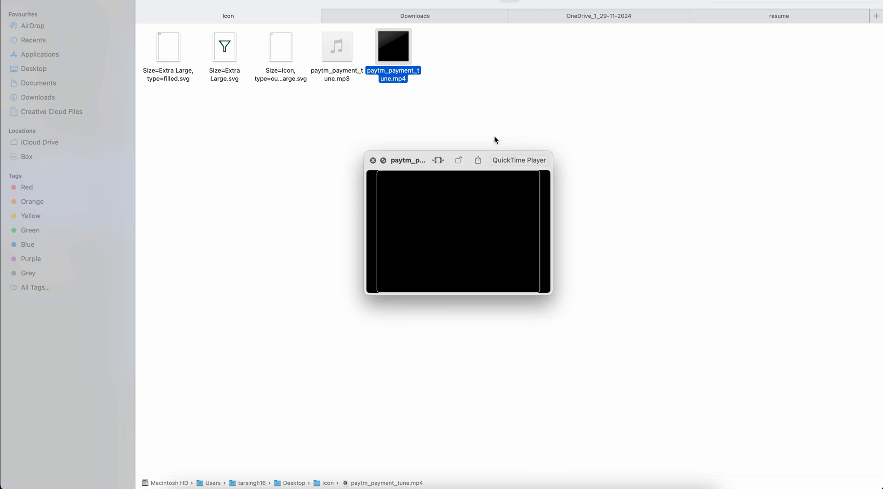
pyautogui.press('space')
# Import paytm_payment_tune.mp4 from Finder into the thank-you screen in Figma, placing its layer directly under iPhone 13 / 13 Pro - 12, above Arrow 1.
pyautogui.press('super+Tab')
pyautogui.press('super+Tab')
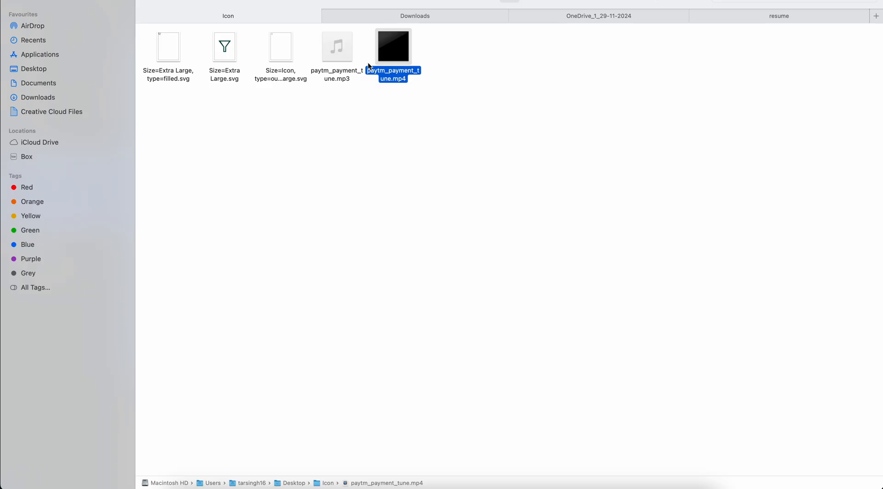
pyautogui.moveTo(369, 67); pyautogui.dragTo(493, 109)
pyautogui.press('super+Tab')
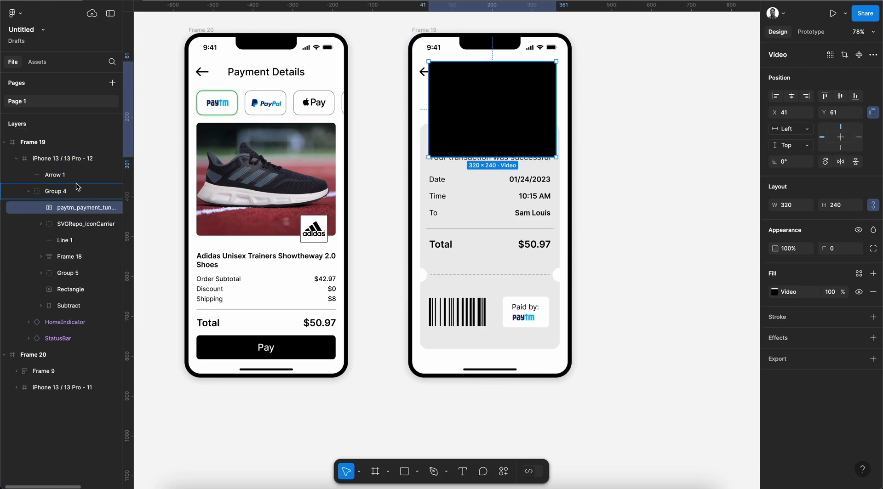
pyautogui.moveTo(77, 187); pyautogui.dragTo(75, 168)
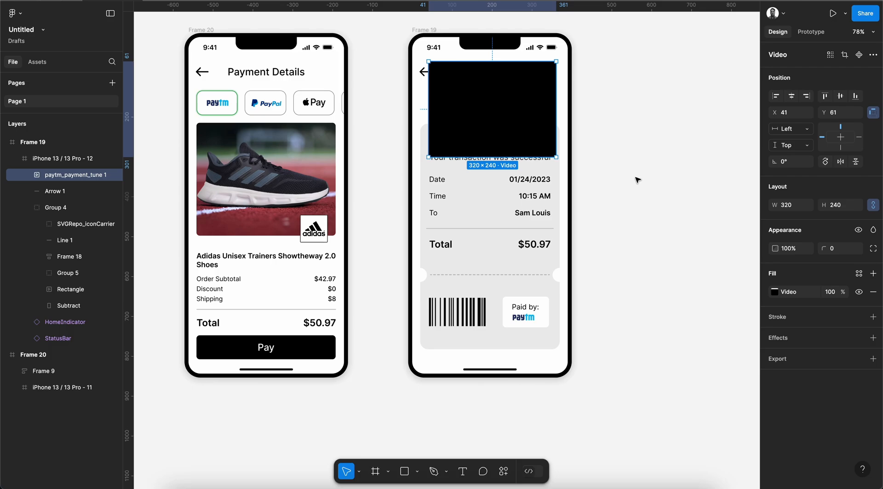
# Move the video straight up beyond the upper edge of the thank-you screen, to Y -279.
pyautogui.hotkey('shift', 'Up')
pyautogui.hotkey('shift', 'Up')
pyautogui.hotkey('shift', 'Up')
pyautogui.hotkey('shift', 'Up')
pyautogui.hotkey('shift', 'Up')
pyautogui.hotkey('shift', 'Up')
pyautogui.hotkey('shift', 'Up')
pyautogui.hotkey('shift', 'Up')
pyautogui.hotkey('shift', 'Up')
pyautogui.hotkey('shift', 'Up')
pyautogui.hotkey('shift', 'Up')
pyautogui.hotkey('shift', 'Up')
pyautogui.hotkey('shift', 'Up')
pyautogui.hotkey('shift', 'Up')
pyautogui.hotkey('shift', 'Up')
pyautogui.hotkey('shift', 'Up')
pyautogui.hotkey('shift', 'Up')
pyautogui.hotkey('shift', 'Up')
pyautogui.hotkey('shift', 'Up')
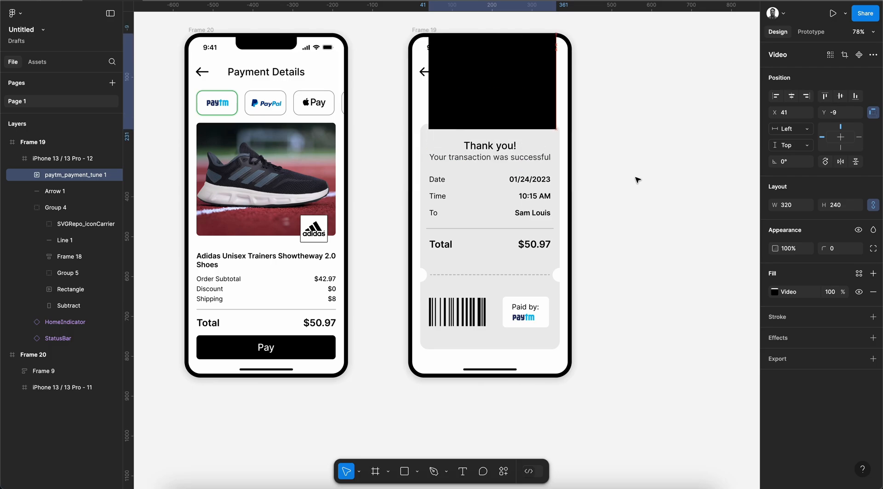
pyautogui.hotkey('shift', 'Up')
pyautogui.hotkey('shift', 'Up')
pyautogui.hotkey('shift', 'Up')
pyautogui.hotkey('shift', 'Up')
pyautogui.hotkey('shift', 'Up')
pyautogui.hotkey('shift', 'Up')
pyautogui.hotkey('shift', 'Up')
pyautogui.hotkey('shift', 'Up')
pyautogui.hotkey('shift', 'Up')
pyautogui.hotkey('shift', 'Up')
pyautogui.hotkey('shift', 'Up')
pyautogui.hotkey('shift', 'Up')
pyautogui.hotkey('shift', 'Up')
pyautogui.hotkey('shift', 'Up')
pyautogui.hotkey('shift', 'Up')
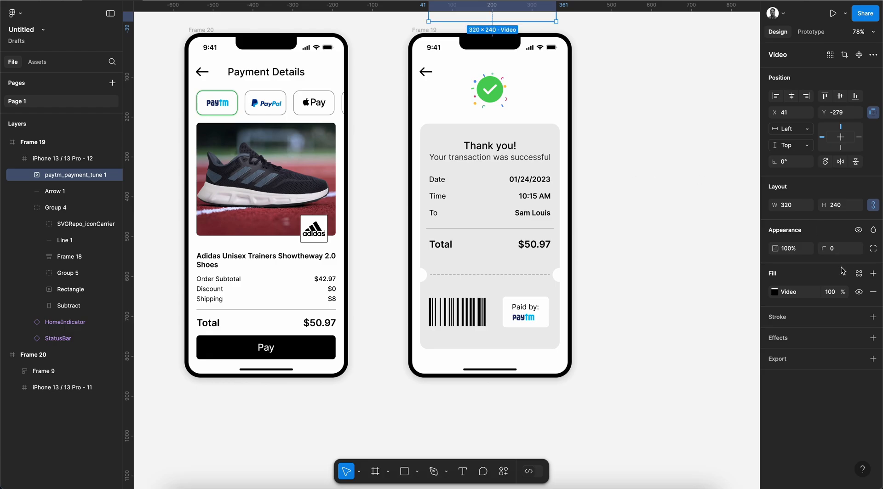
# Set the video's opacity to 0% and deselect it.
pyautogui.click(792, 250)
pyautogui.write('0')
pyautogui.press('Return')
pyautogui.click(636, 184)
# Add an on-click prototype interaction to the Pay button that navigates to Frame 19 with Instant animation.
pyautogui.scroll(1, 240, 88)
pyautogui.hscroll(-1, 240, 88)
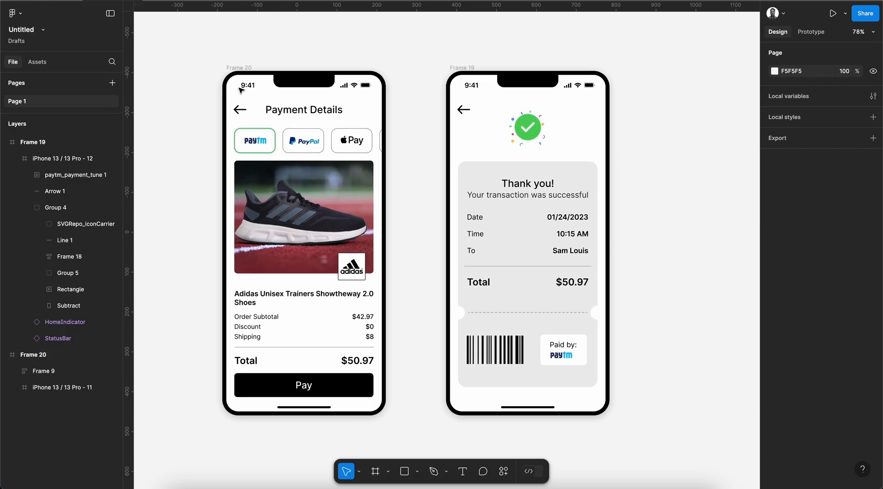
pyautogui.click(242, 68)
pyautogui.scroll(-2, 241, 68)
pyautogui.hscroll(1, 242, 68)
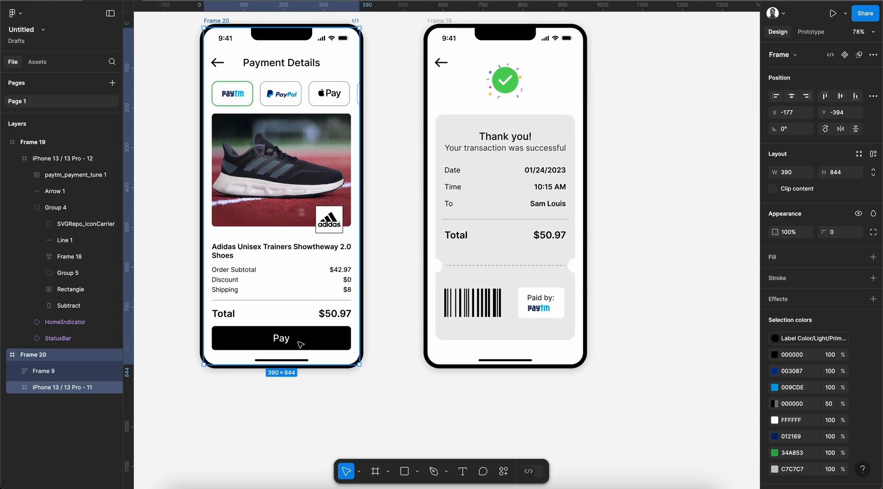
pyautogui.click(321, 341)
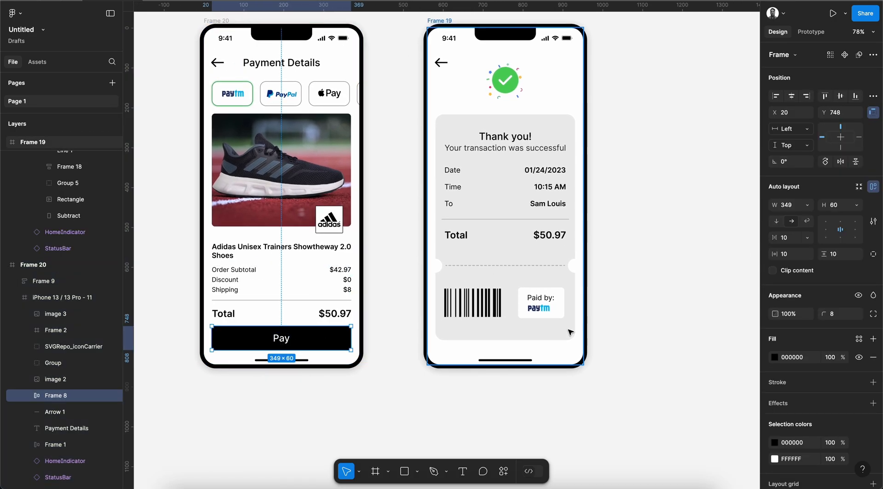
pyautogui.click(812, 31)
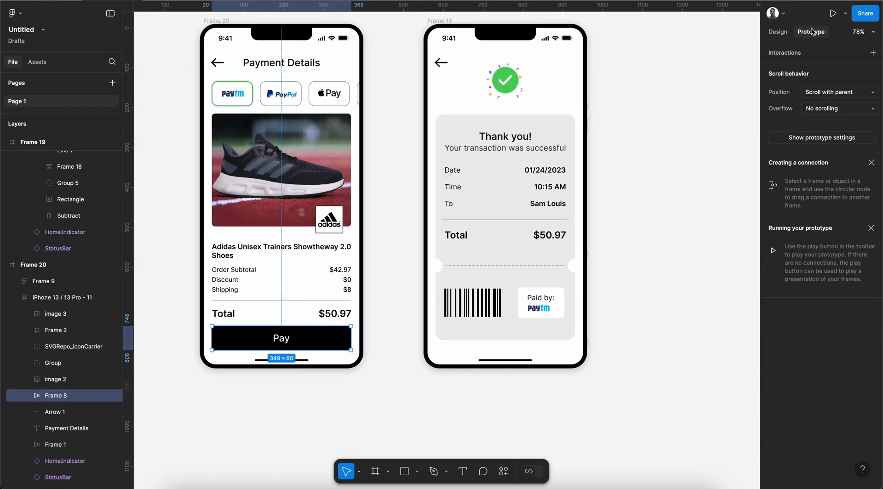
pyautogui.click(873, 52)
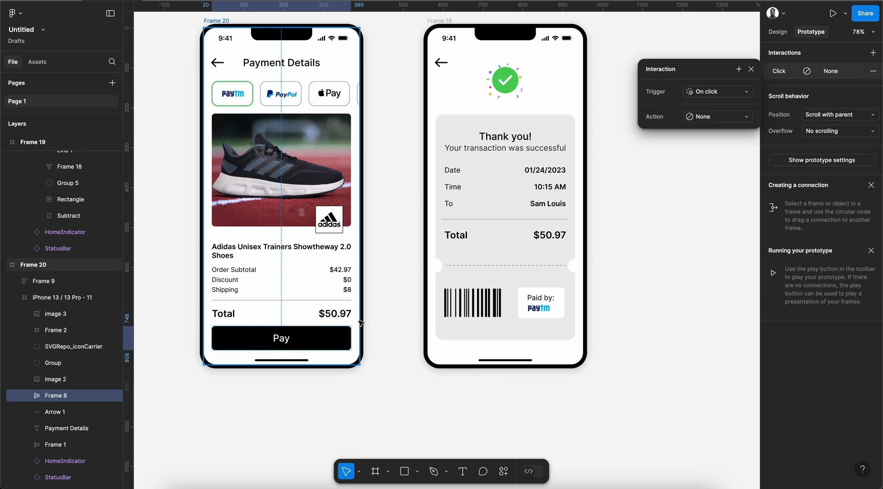
pyautogui.moveTo(351, 339)
pyautogui.moveTo(351, 339); pyautogui.dragTo(452, 308)
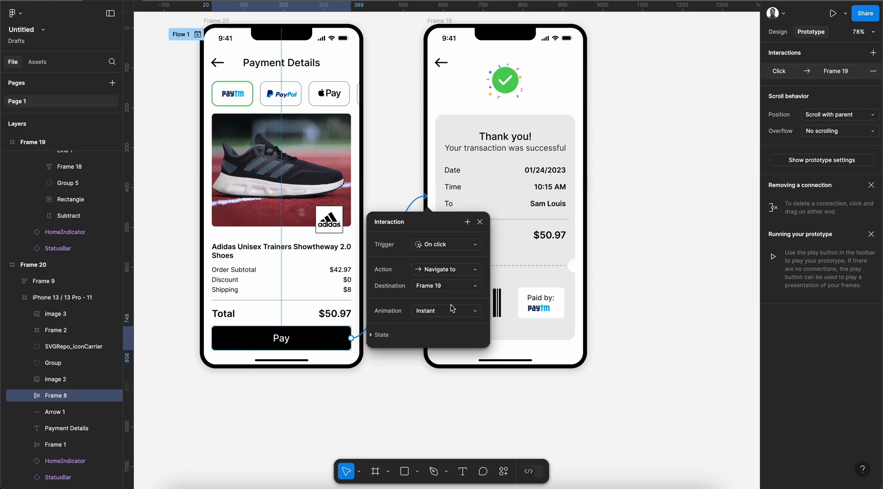
pyautogui.scroll(-2, 567, 297)
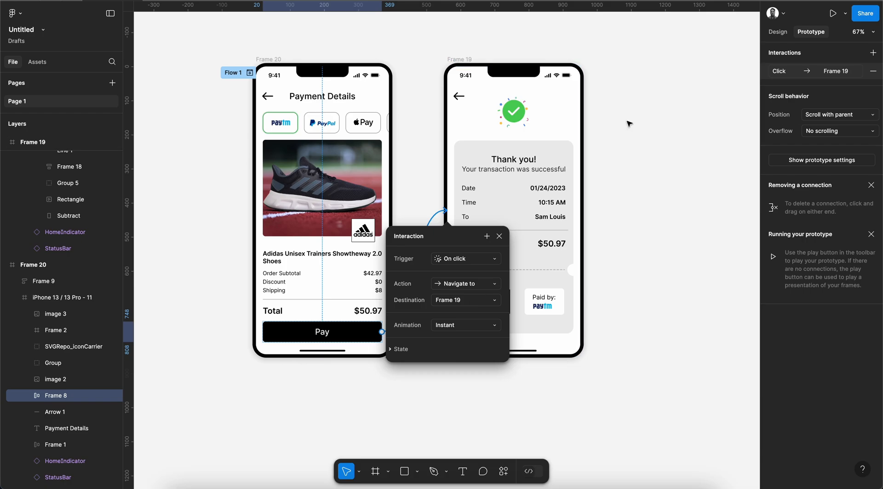
# Rename the flow starting point of Frame 20 as "music interaction".
pyautogui.click(270, 59)
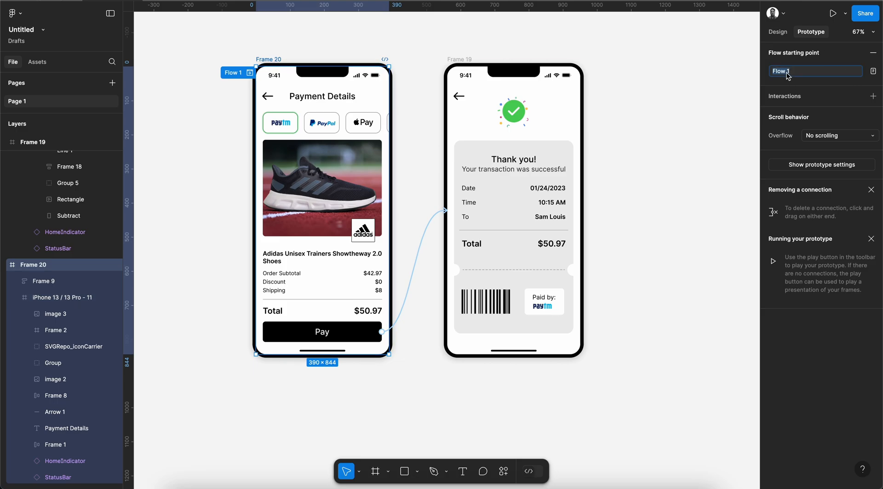
pyautogui.write('music ingter')
pyautogui.press('BackSpace')
pyautogui.press('BackSpace')
pyautogui.press('BackSpace')
pyautogui.press('BackSpace')
pyautogui.write('teraction')
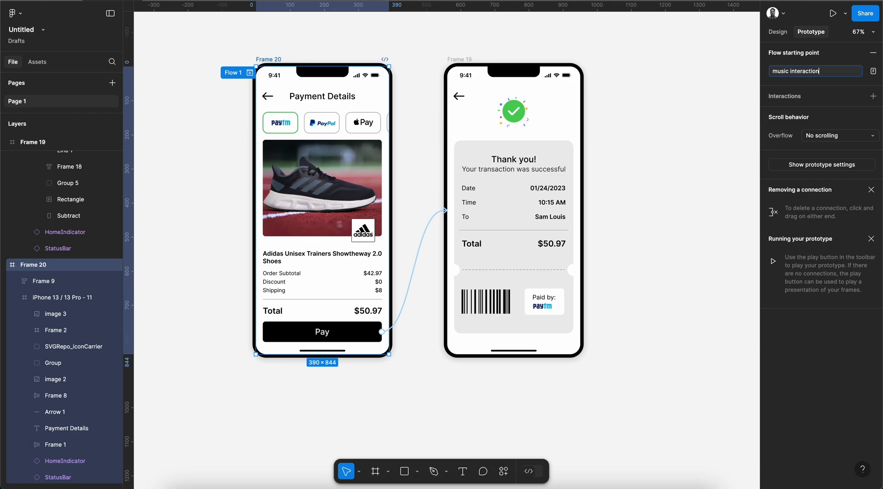
pyautogui.press('Return')
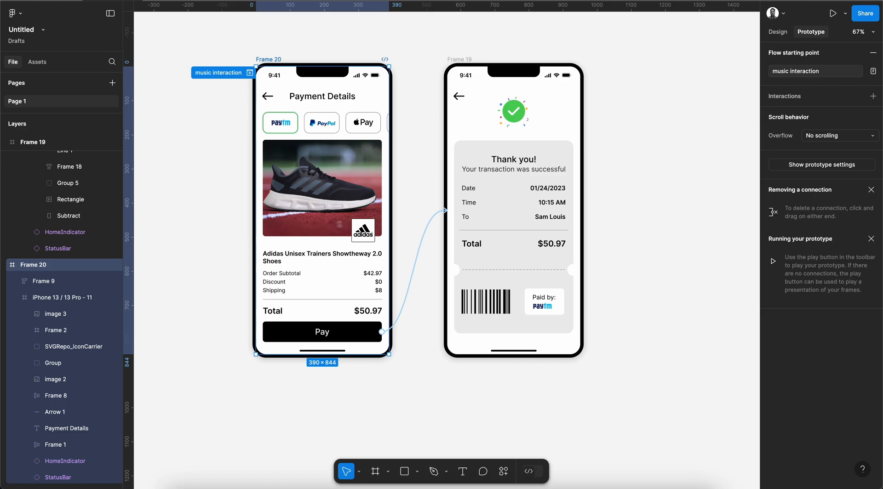
# Play the music interaction flow, run Pay through to the thank-you screen, and return to the design file.
pyautogui.click(828, 18)
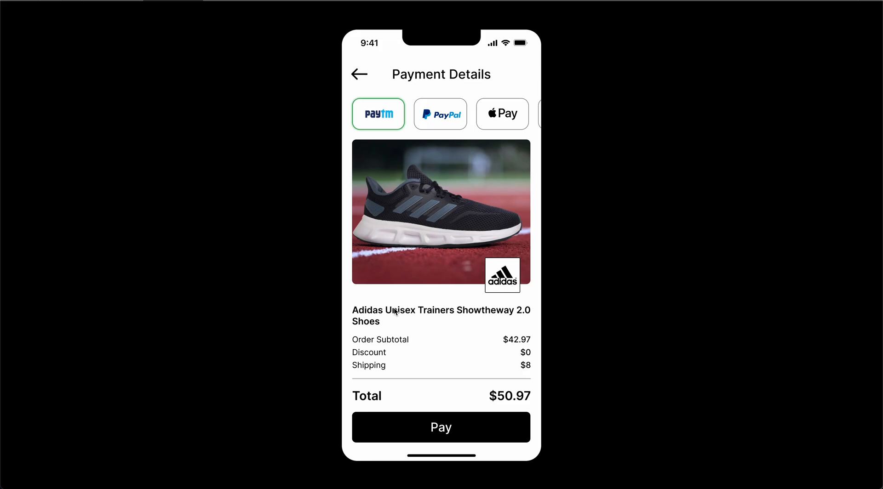
pyautogui.click(440, 434)
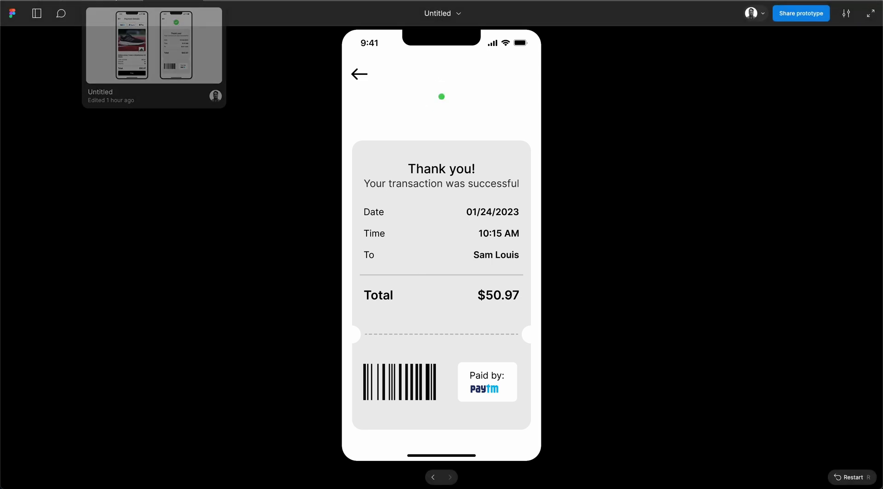
pyautogui.click(116, 1)
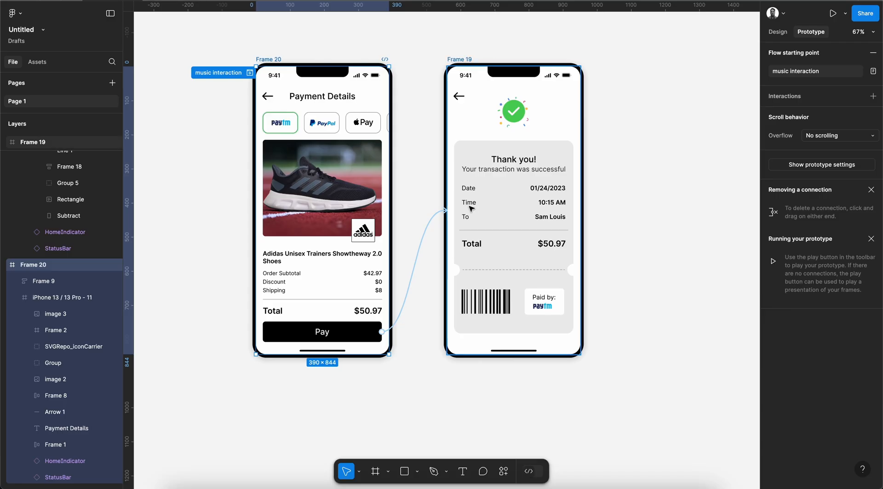
# Set the opacity of the paytm_payment_tune 1 video in Frame 19 to 100%.
pyautogui.click(458, 60)
pyautogui.click(778, 32)
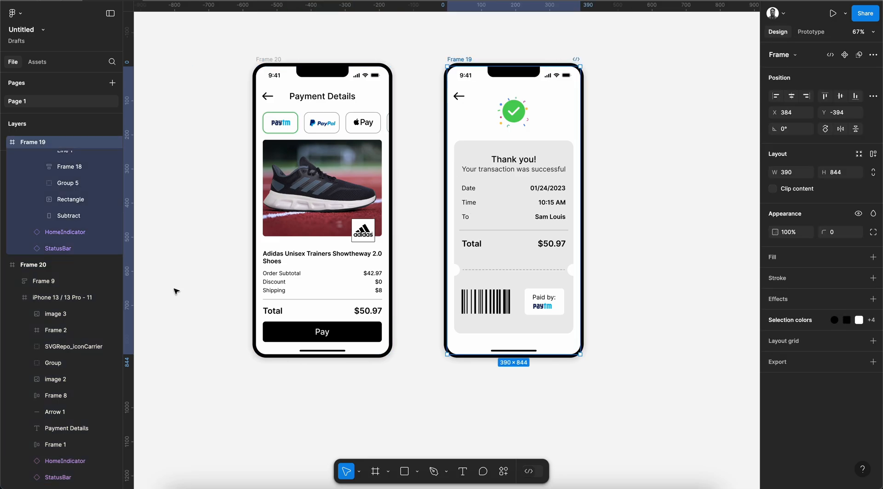
pyautogui.scroll(3, 51, 226)
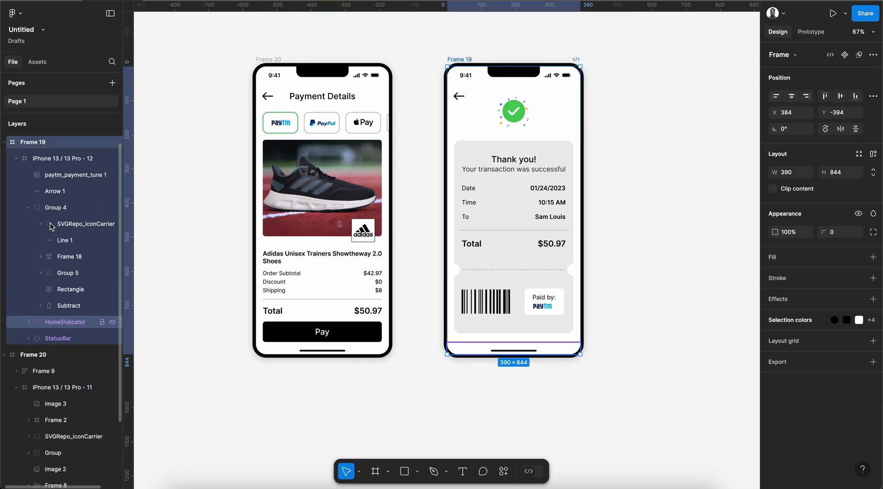
pyautogui.click(74, 290)
pyautogui.click(75, 175)
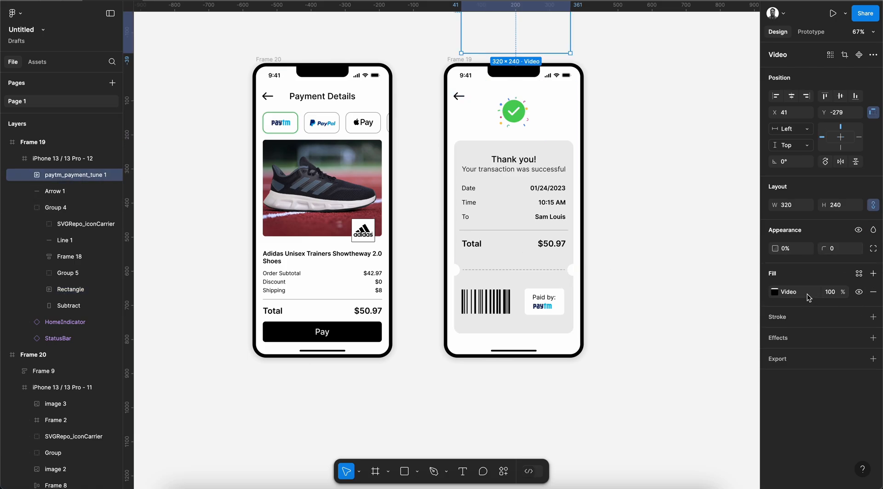
pyautogui.click(792, 249)
pyautogui.write('100')
pyautogui.press('Return')
# Restart the prototype preview, run the payment again to check the tune, and return to the design file.
pyautogui.click(168, 1)
pyautogui.press('r')
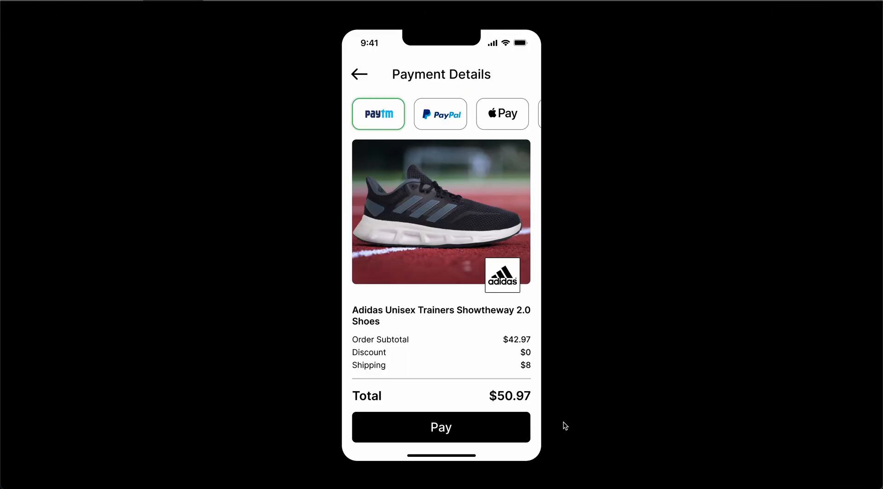
pyautogui.click(471, 430)
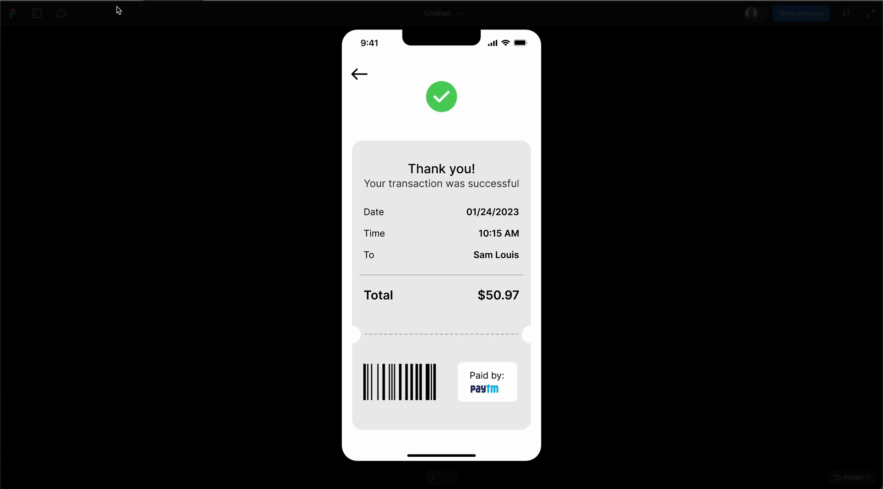
pyautogui.click(135, 1)
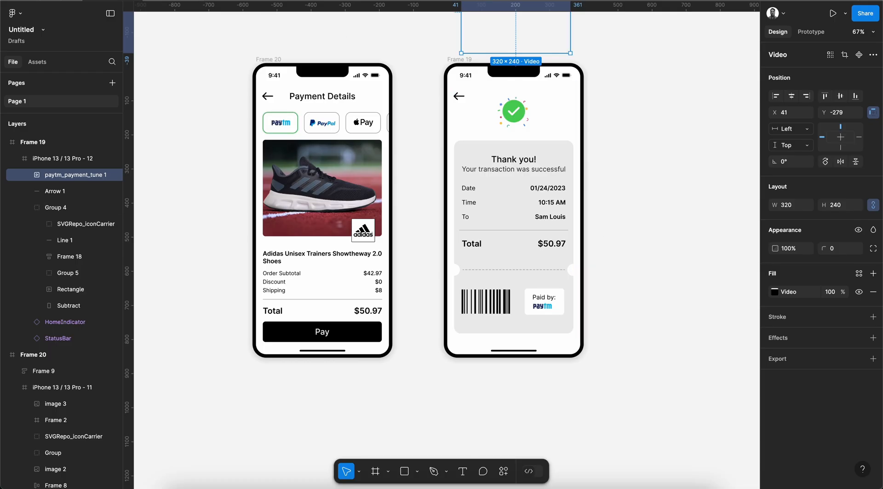
pyautogui.click(187, 2)
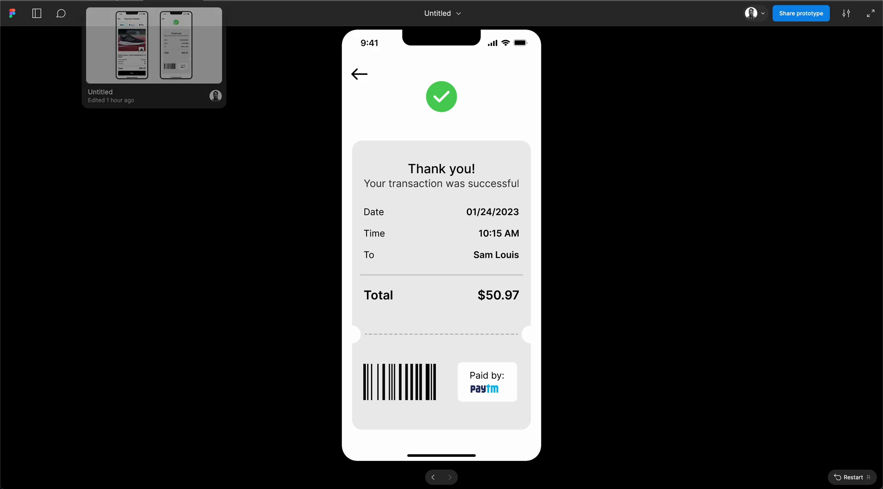
pyautogui.click(151, 2)
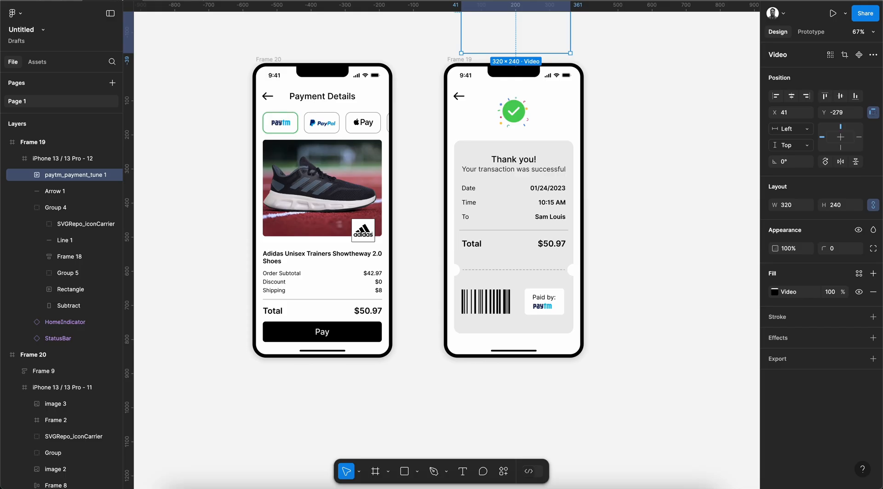
# Examine the fill settings of the checkmark GIF on the thank-you screen.
pyautogui.doubleClick(509, 160)
pyautogui.click(514, 110)
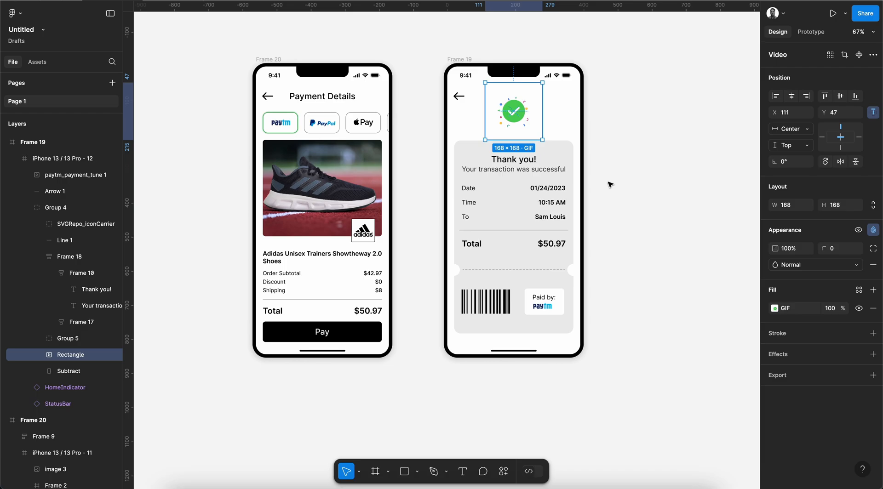
pyautogui.click(775, 310)
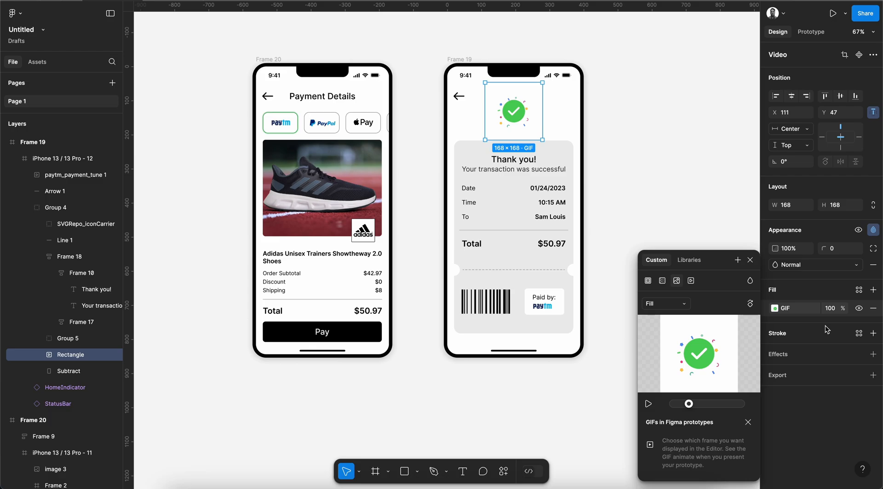
pyautogui.click(751, 261)
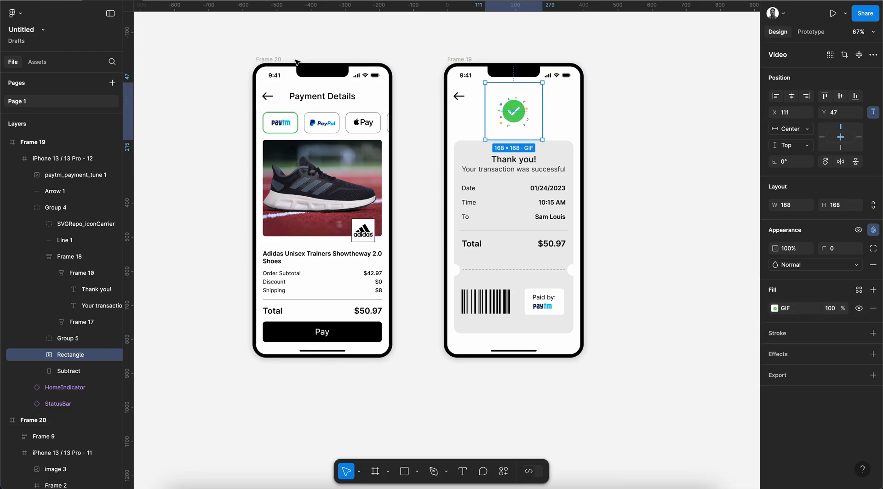
# Present the prototype from Frame 20 and test the Pay button's transition to the thank-you screen.
pyautogui.click(269, 61)
pyautogui.click(833, 13)
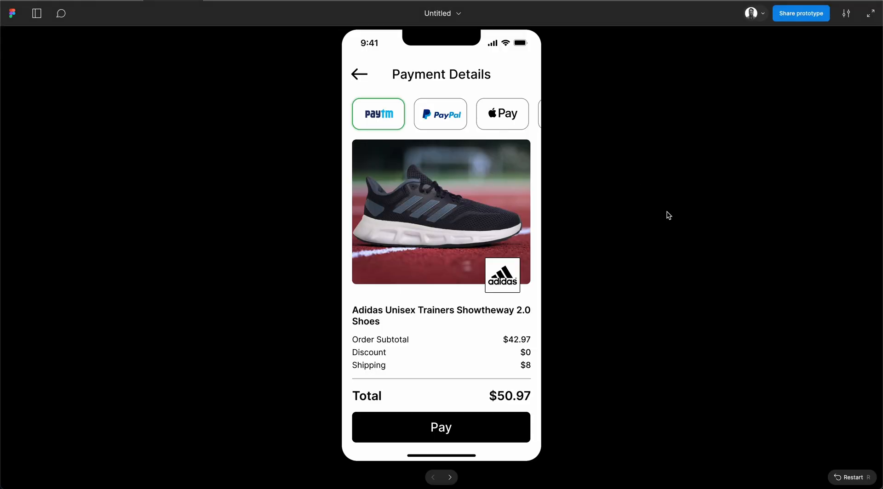
pyautogui.click(444, 428)
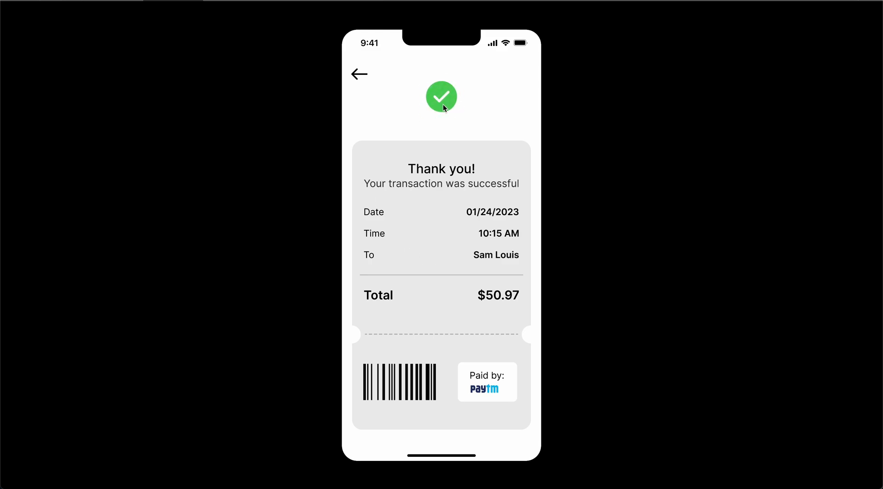
pyautogui.click(113, 2)
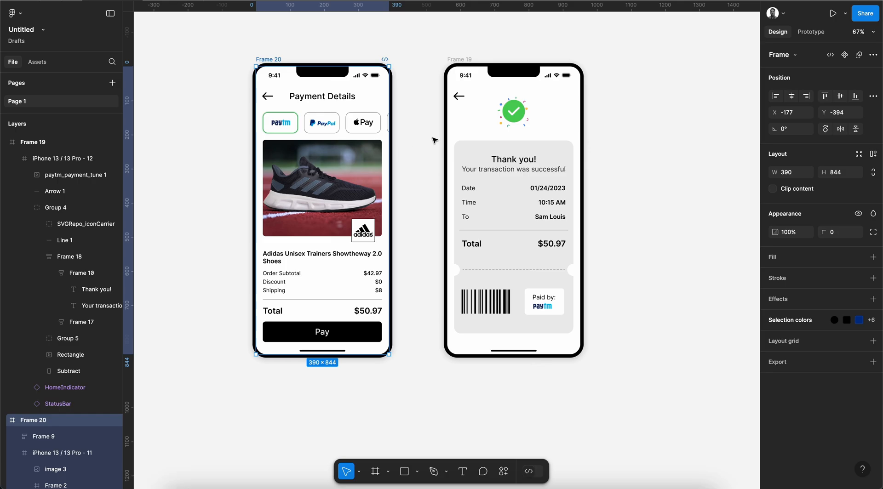
# Select the paytm_payment_tune 1 video, check the thank-you screen in the prototype preview, and return to the design file.
pyautogui.click(449, 138)
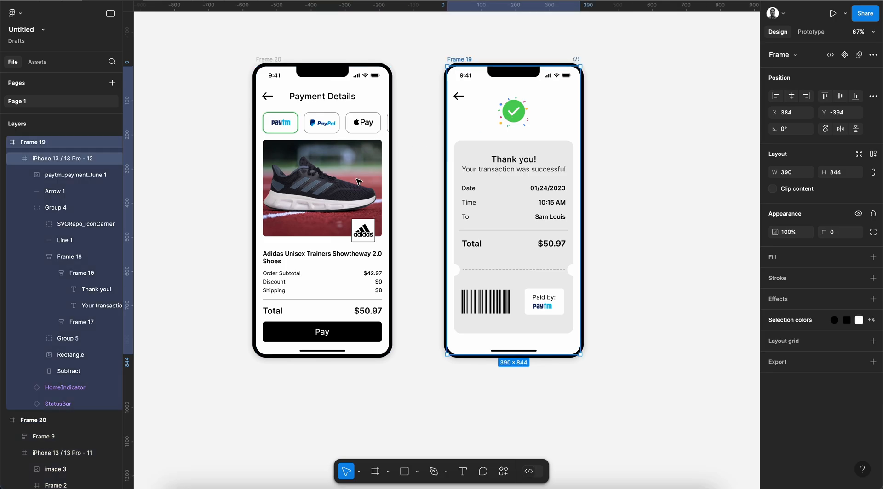
pyautogui.click(62, 179)
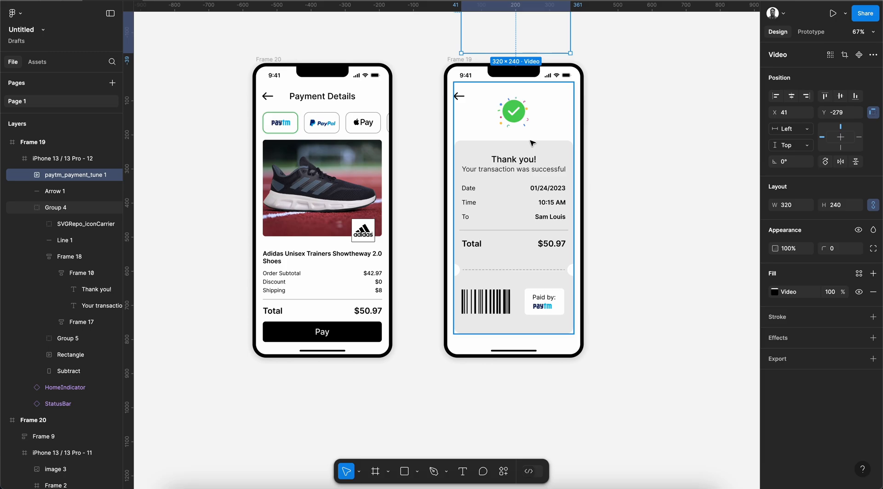
pyautogui.scroll(1, 532, 143)
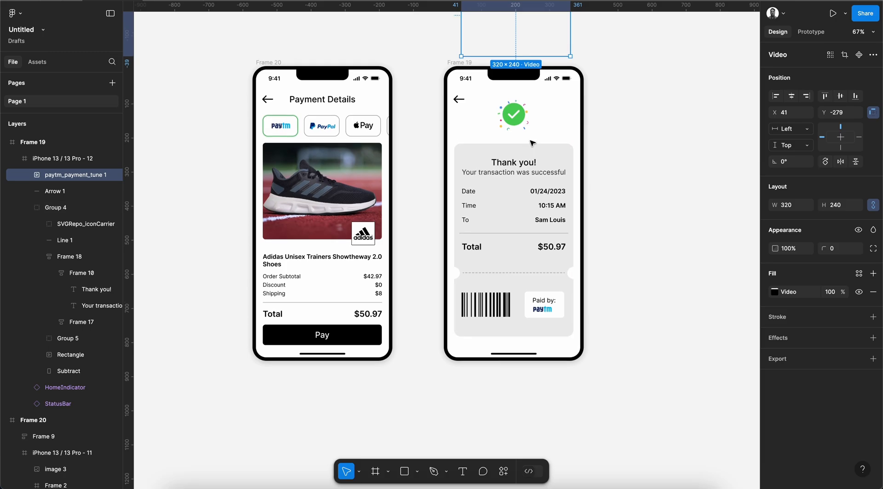
pyautogui.press('super+alt+Return')
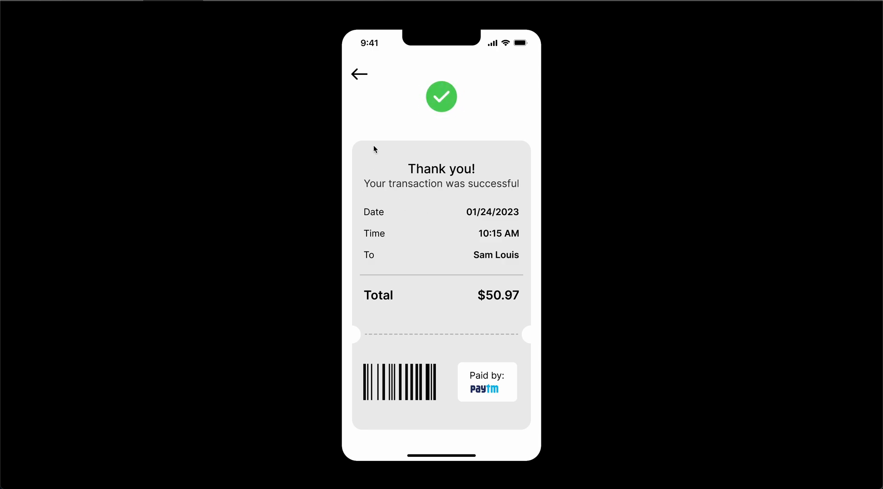
pyautogui.moveTo(110, 11)
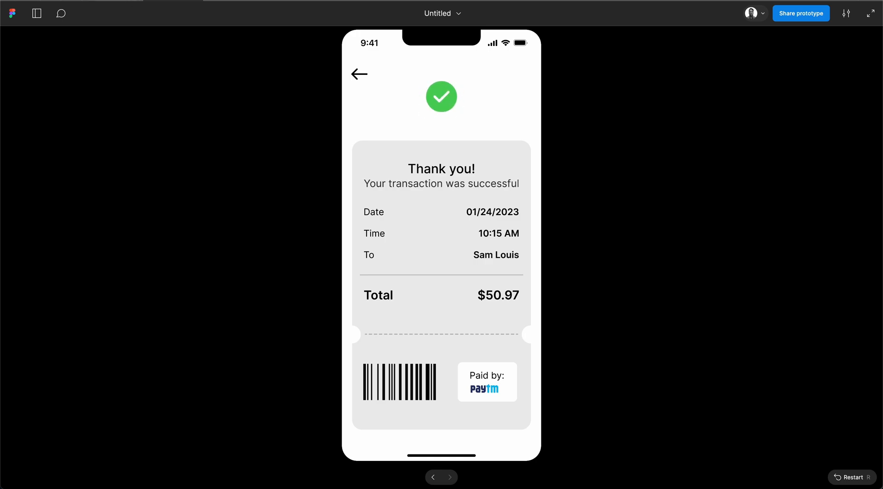
pyautogui.click(111, 1)
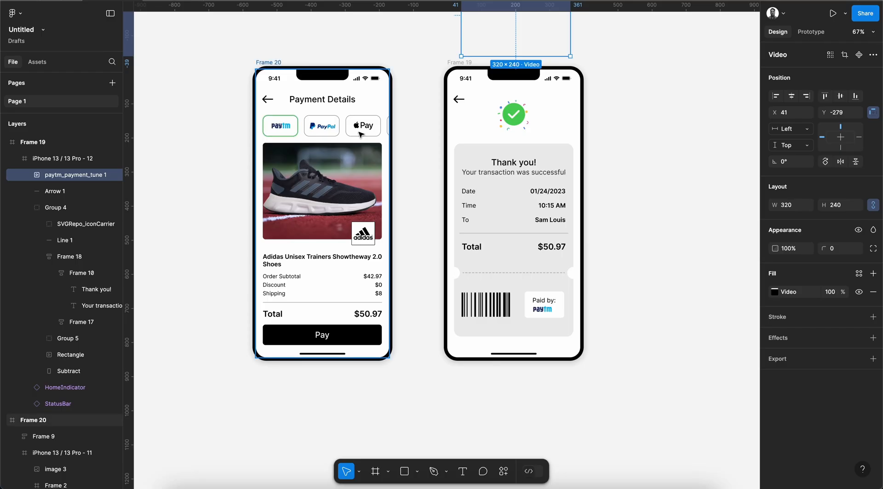
pyautogui.click(612, 190)
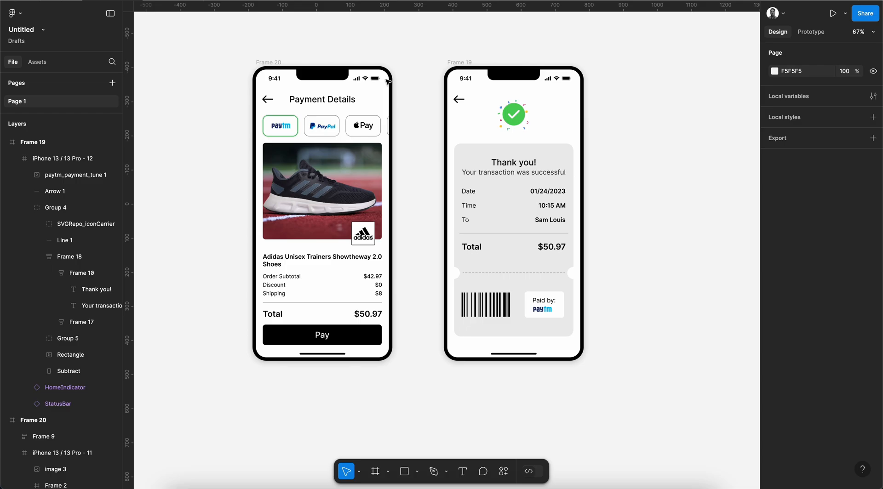
pyautogui.click(172, 1)
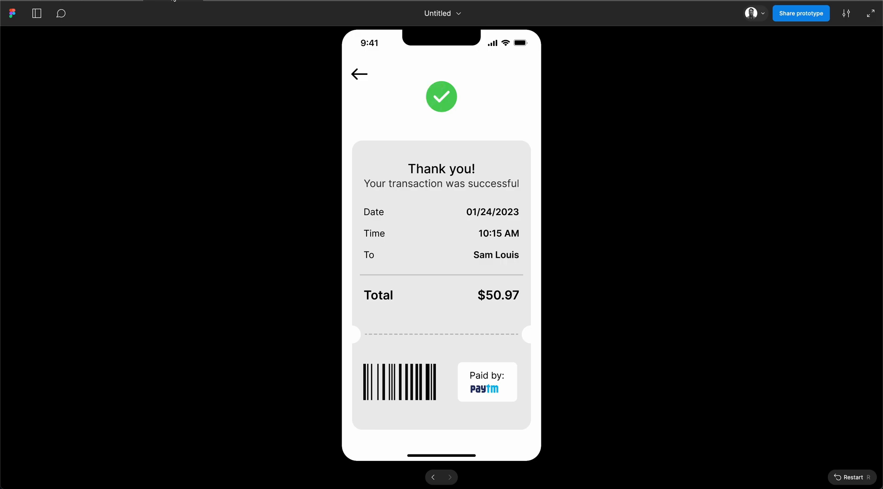
pyautogui.click(104, 1)
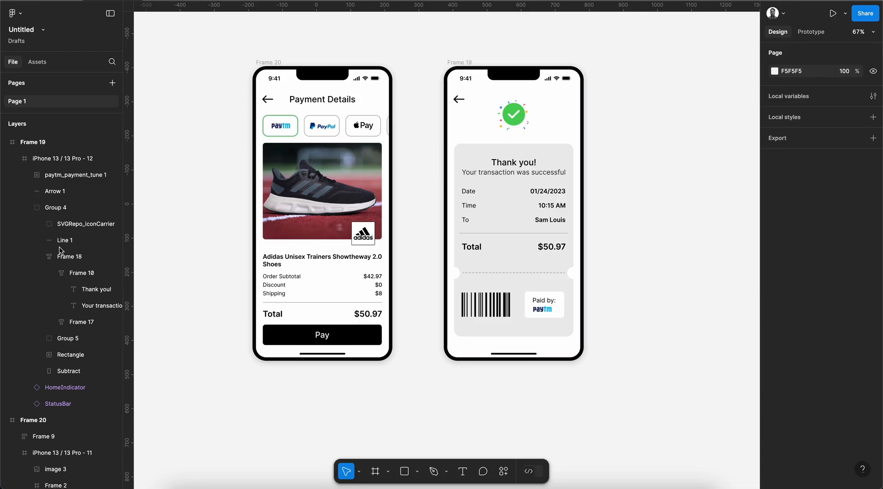
# Examine the video fill settings of paytm_payment_tune 1 for playback options.
pyautogui.click(71, 175)
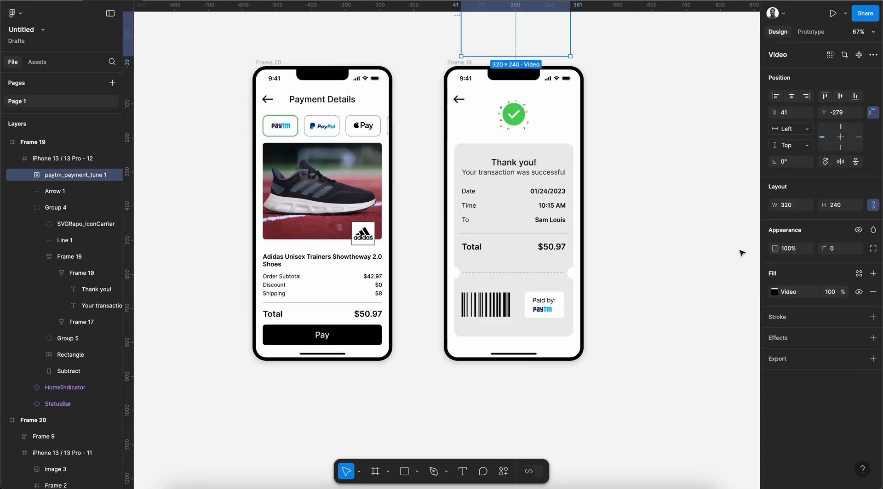
pyautogui.click(804, 293)
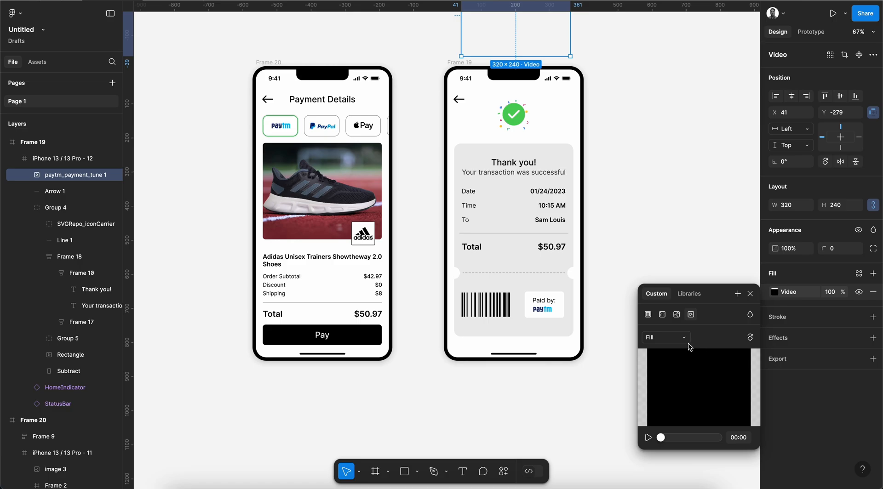
pyautogui.click(689, 294)
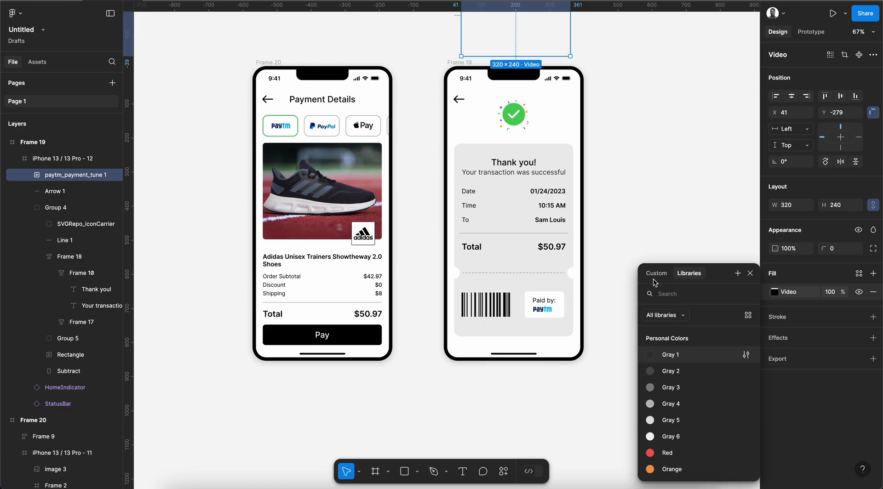
pyautogui.click(656, 273)
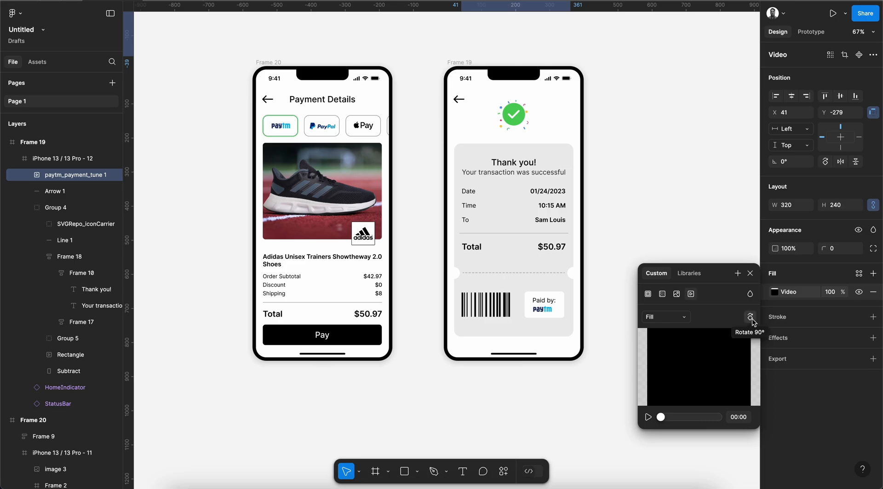
pyautogui.click(751, 295)
pyautogui.click(755, 294)
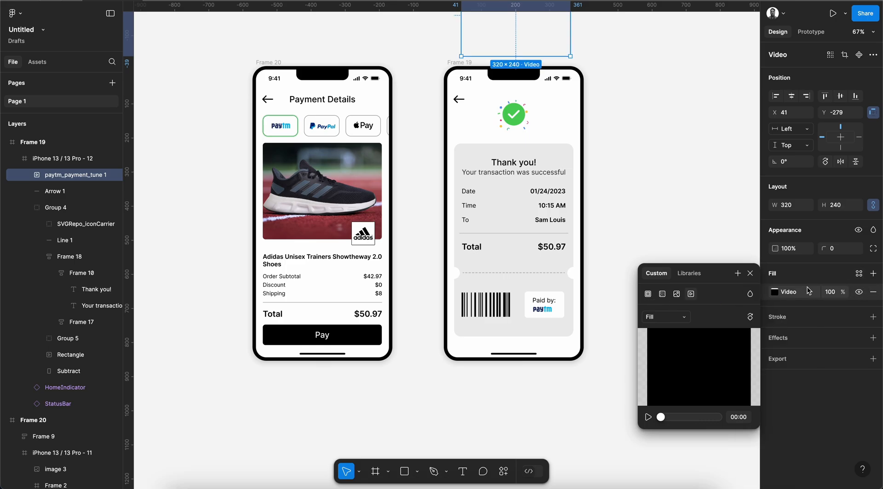
pyautogui.click(797, 293)
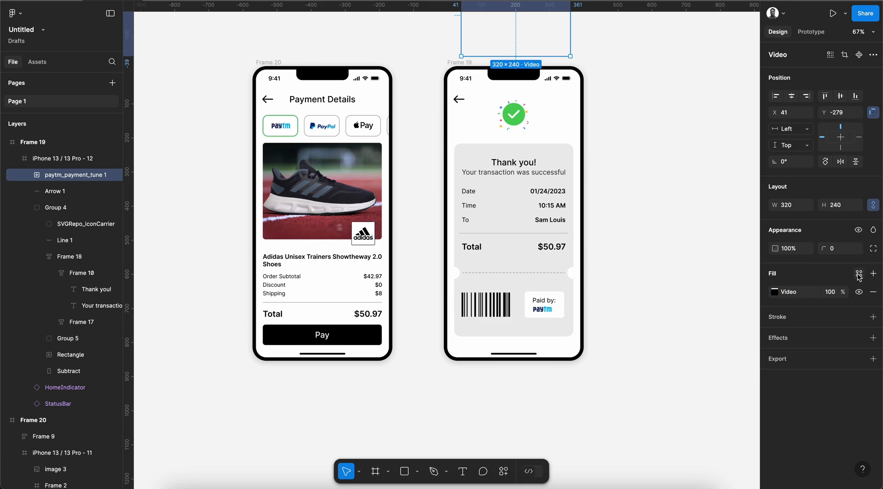
pyautogui.click(778, 293)
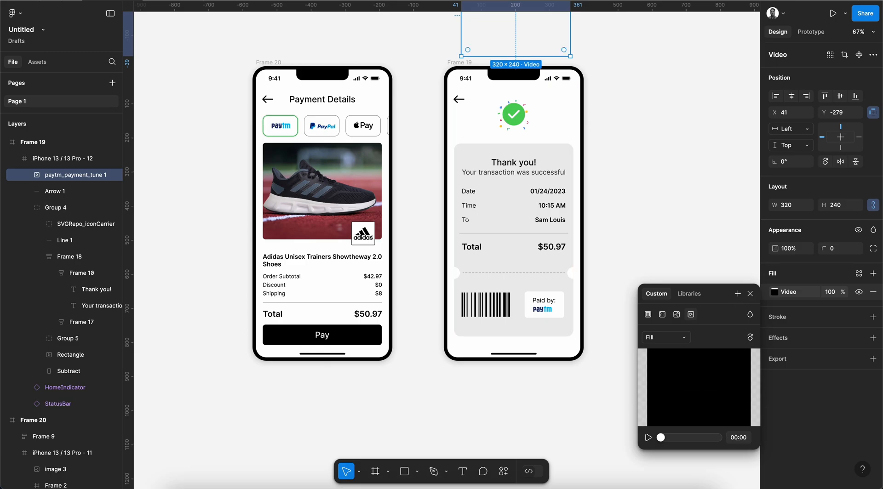
# Turn off Autoplay in the prototype settings of the paytm_payment_tune 1 video.
pyautogui.hotkey('shift', 'e')
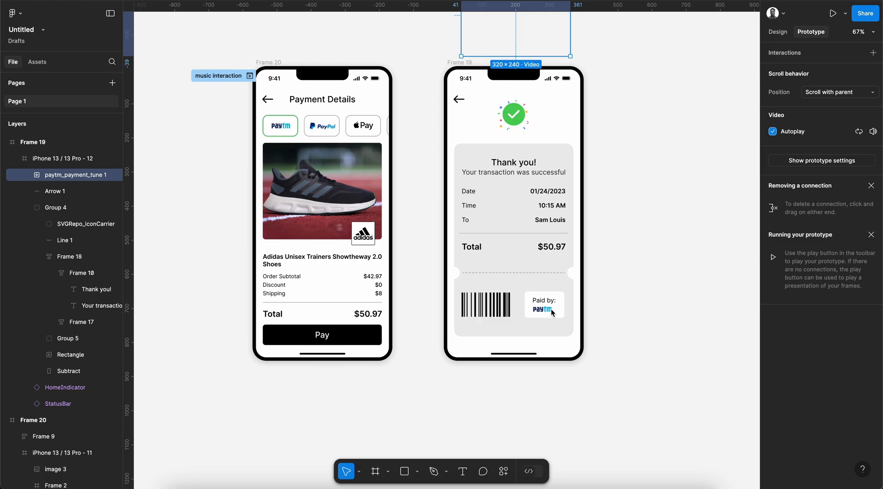
pyautogui.click(779, 33)
pyautogui.click(816, 34)
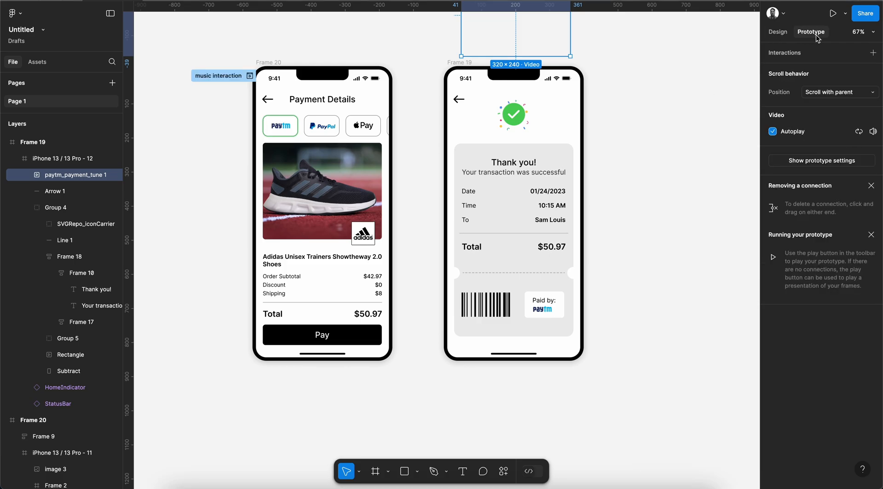
pyautogui.click(794, 133)
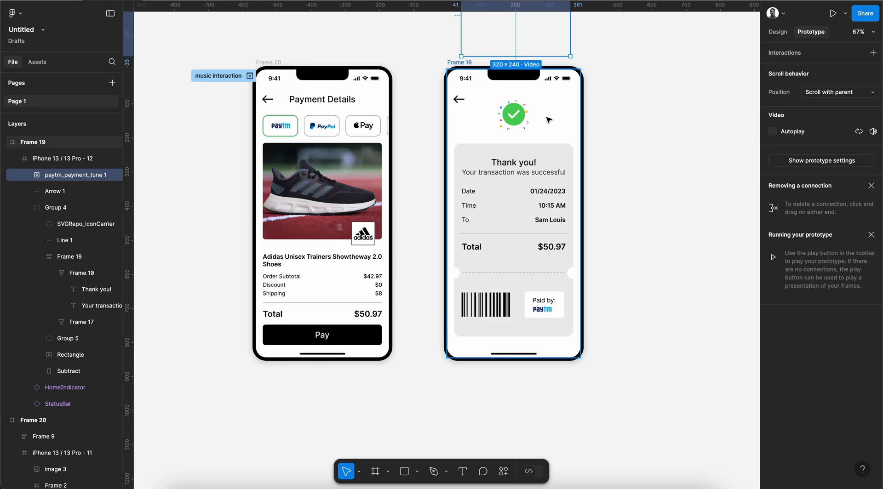
# Check the checkmark GIF's prototype and design properties, and select Frame 20.
pyautogui.click(517, 117)
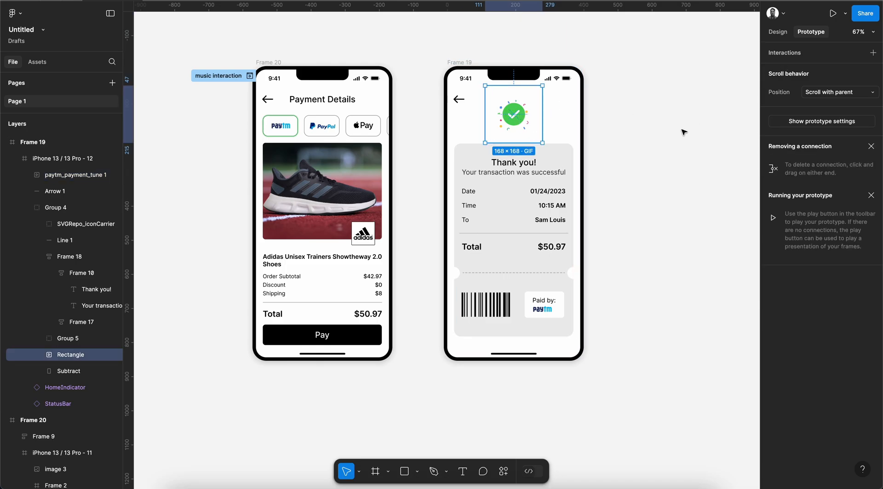
pyautogui.click(778, 32)
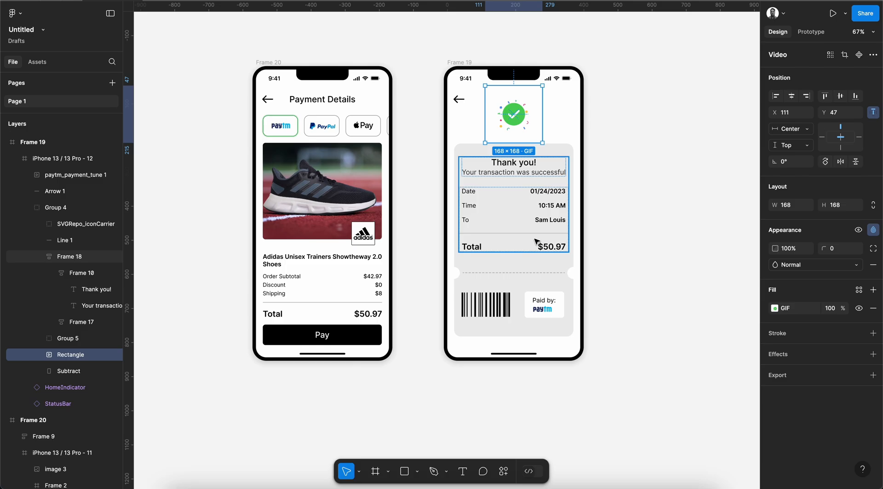
pyautogui.click(627, 211)
pyautogui.click(269, 63)
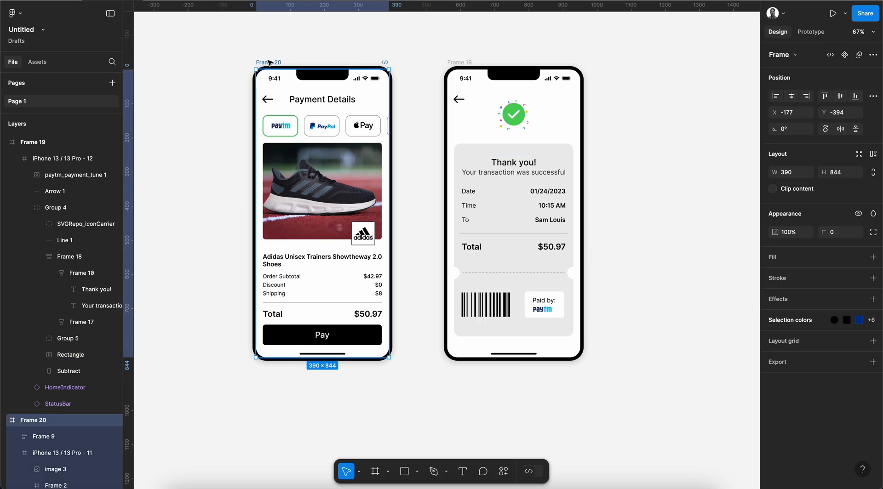